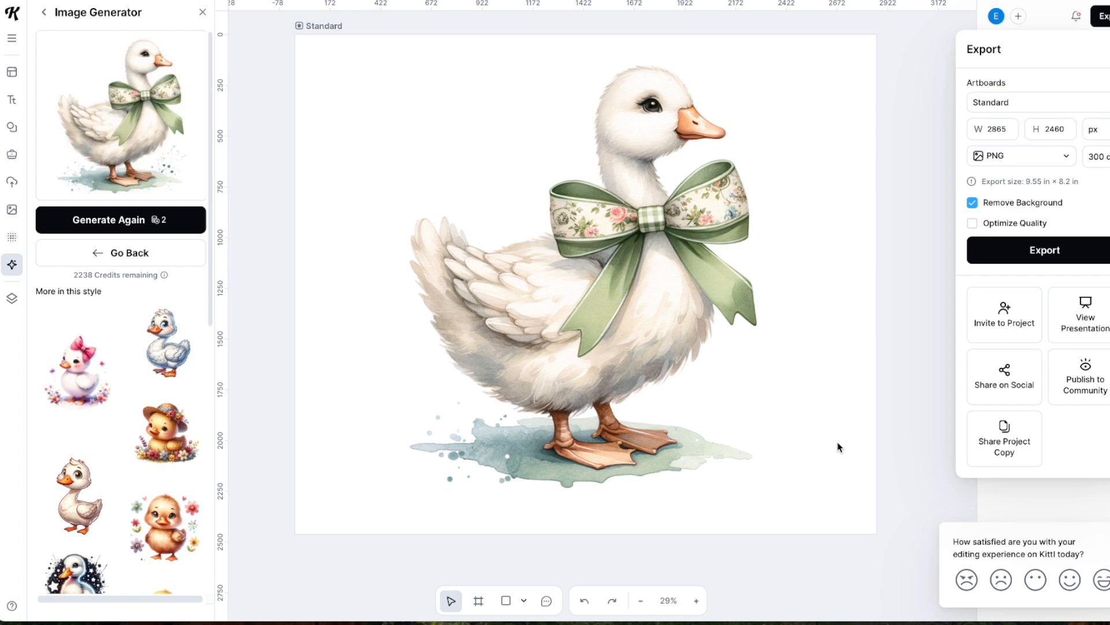
Review the goose artboard's export options for file format, resolution and background removal
left_click(838, 446)
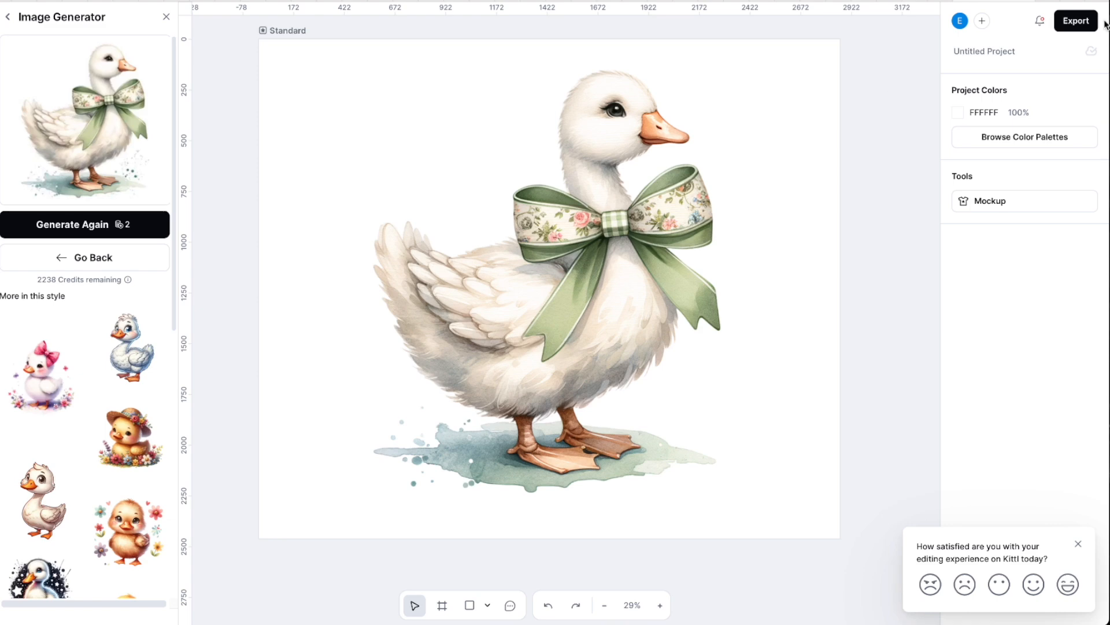
left_click(1074, 28)
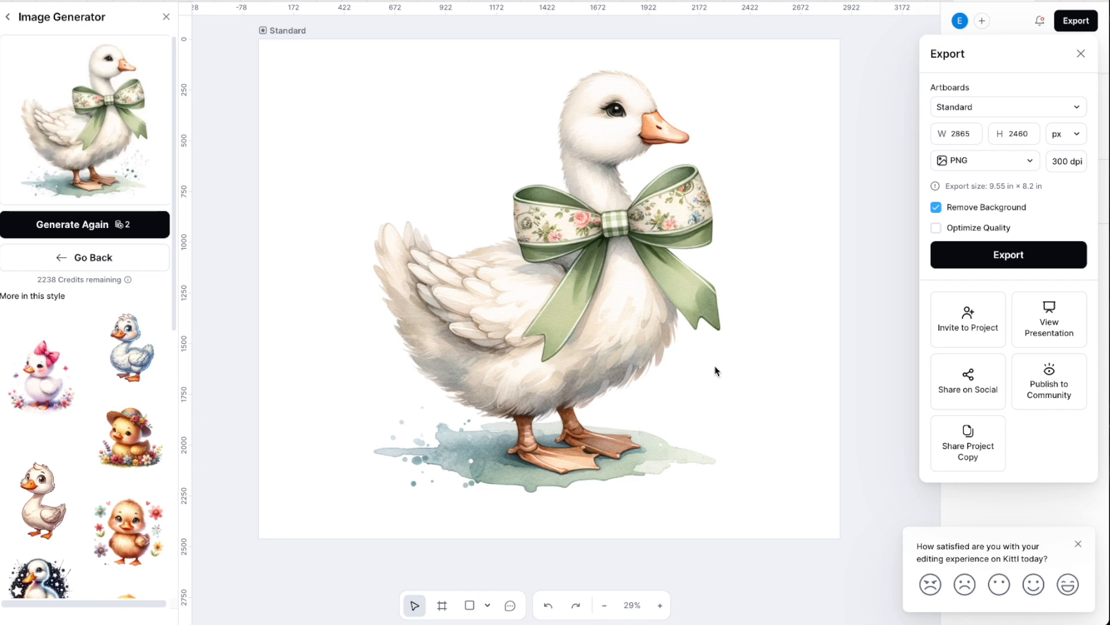
left_click(877, 248)
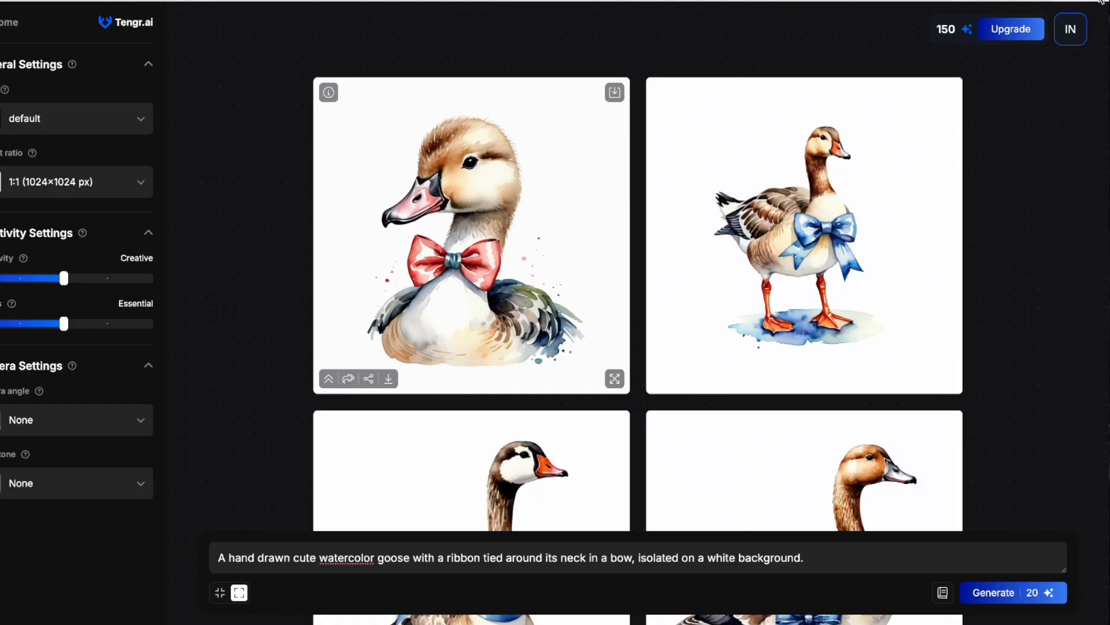
In Tengr.ai, download the generated goose with the red bow tie as a PNG
mouse_move(872, 218)
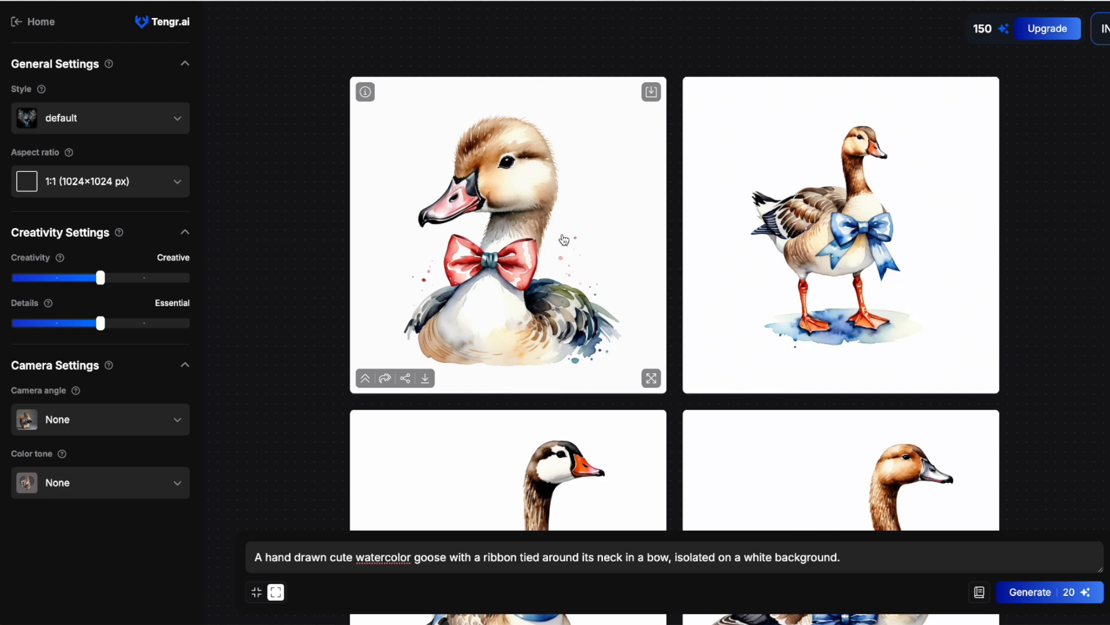
left_click(425, 379)
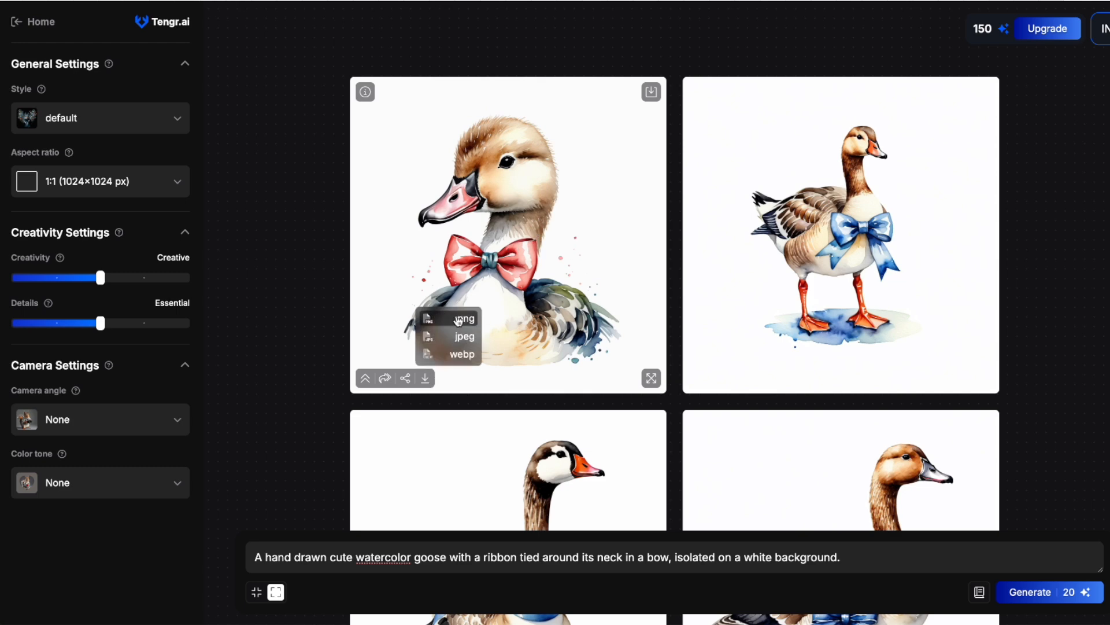
left_click(457, 319)
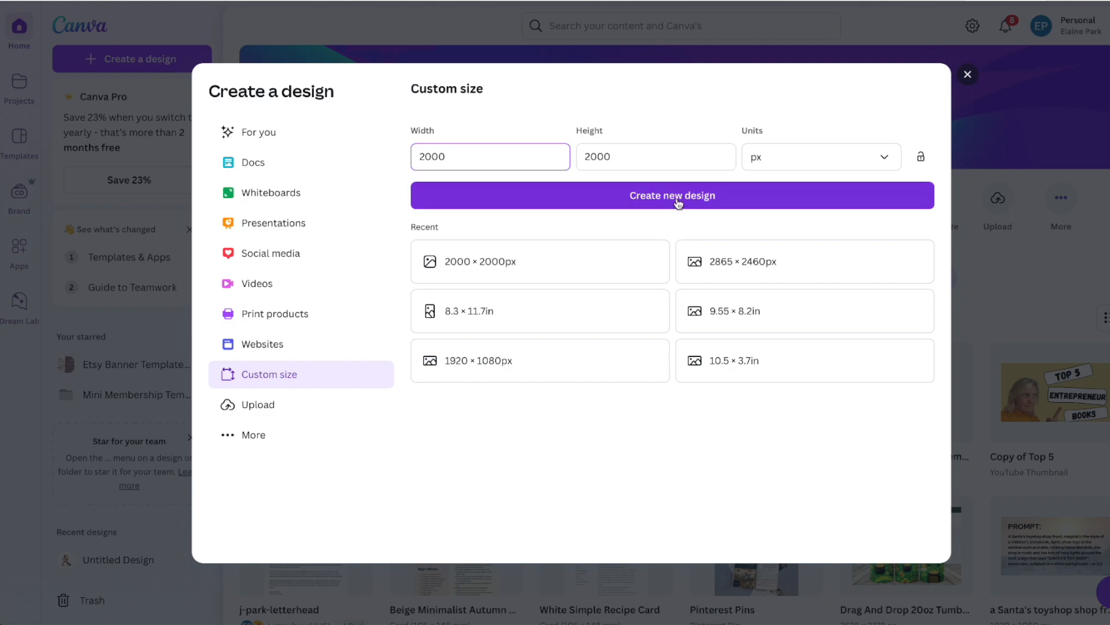
Create a 2000 × 2000 px custom-size design in Canva and upload the downloaded bow-tie goose image
left_click(673, 202)
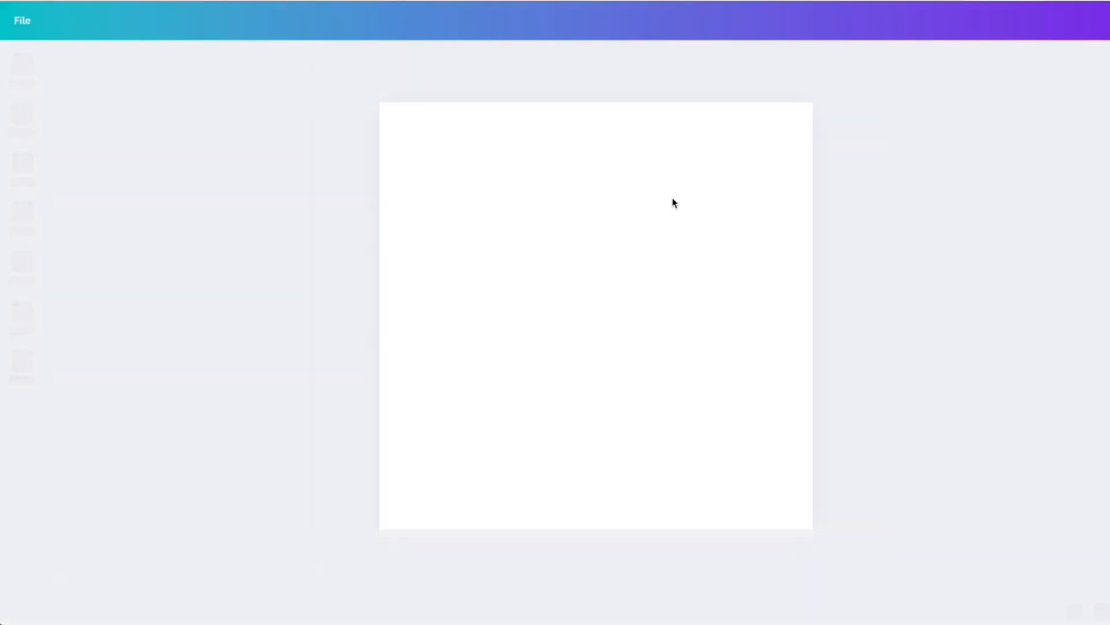
left_click(140, 112)
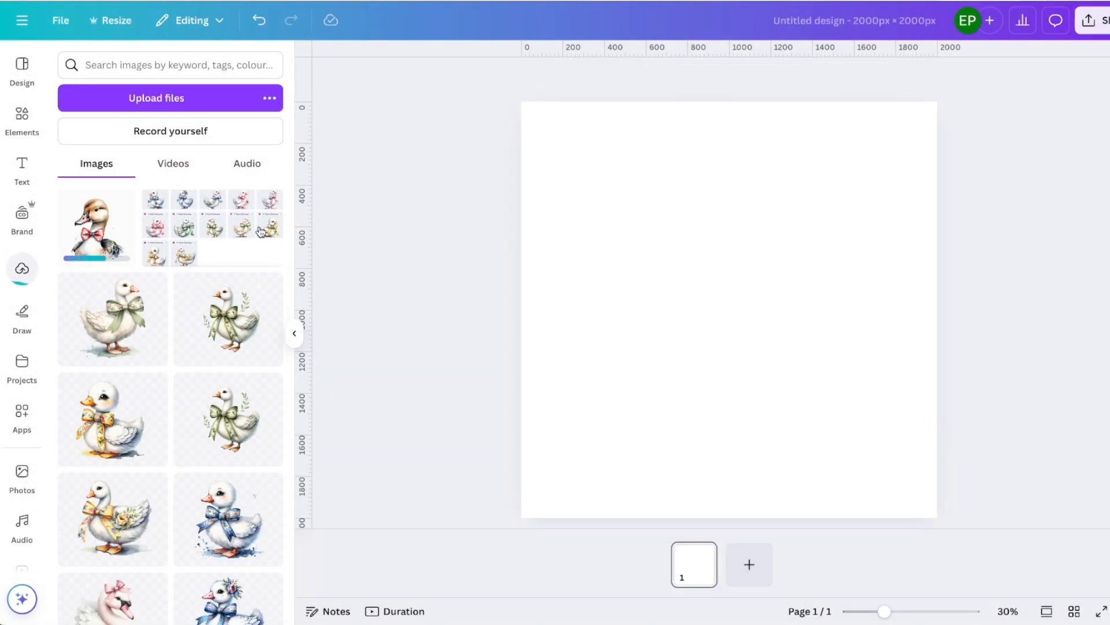
Add the uploaded goose to the page at nearly full page size and apply the background remover to it
left_click(110, 231)
left_click_drag(593, 175, 533, 114)
left_click_drag(864, 444, 929, 509)
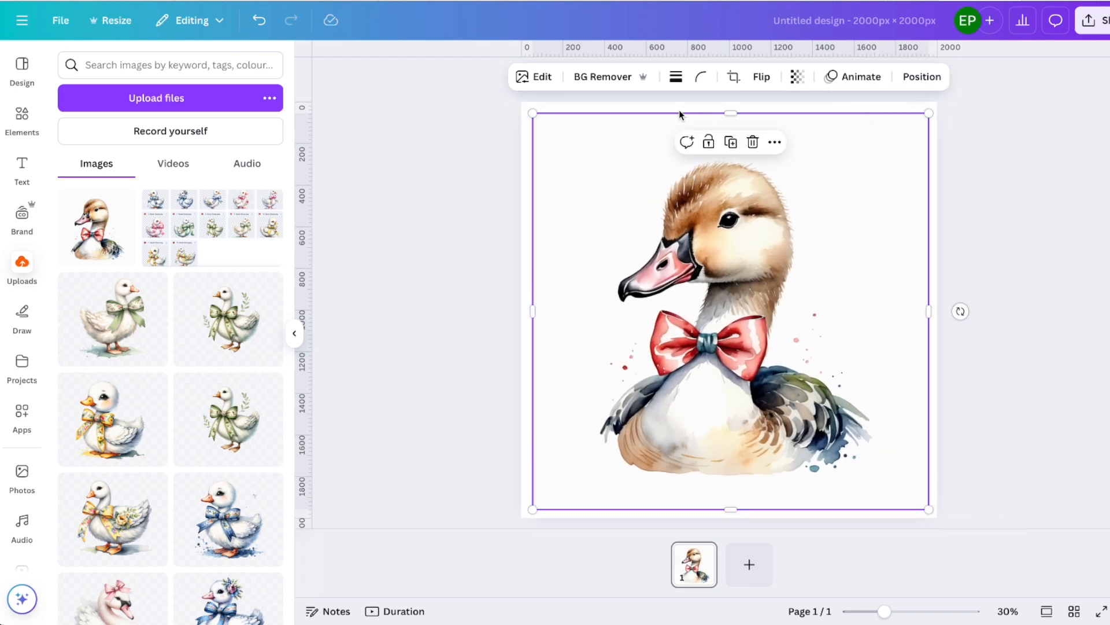
left_click(602, 76)
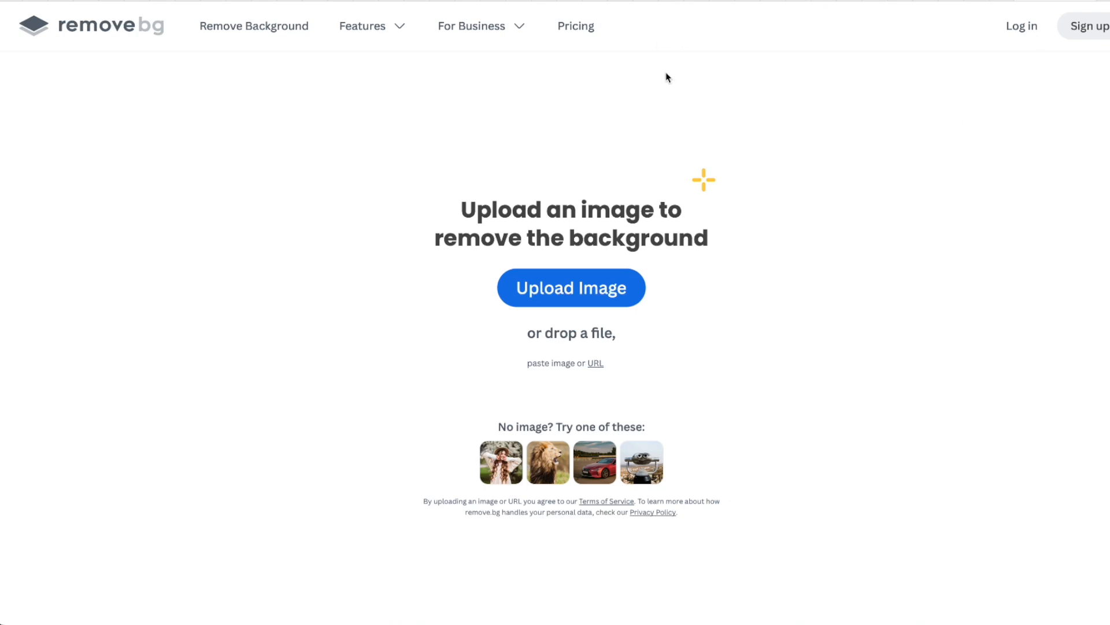
Upload the Tengr.ai goose PNG to remove.bg and erase the stray paint specks beside the bow tie with the Magic Brush
left_click(575, 297)
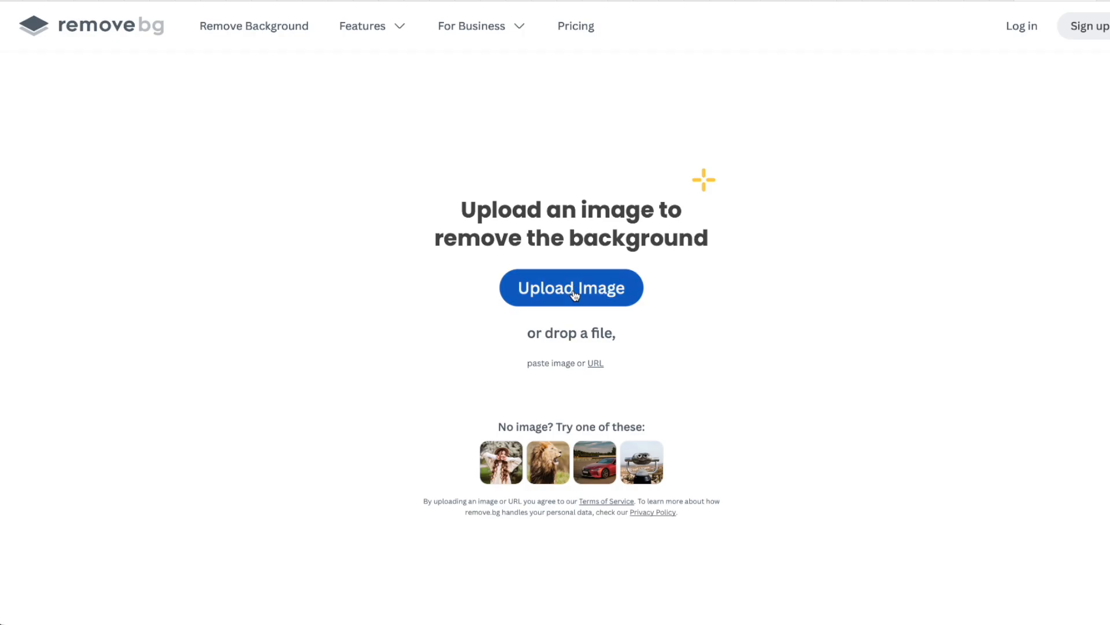
left_click(373, 232)
left_click(937, 407)
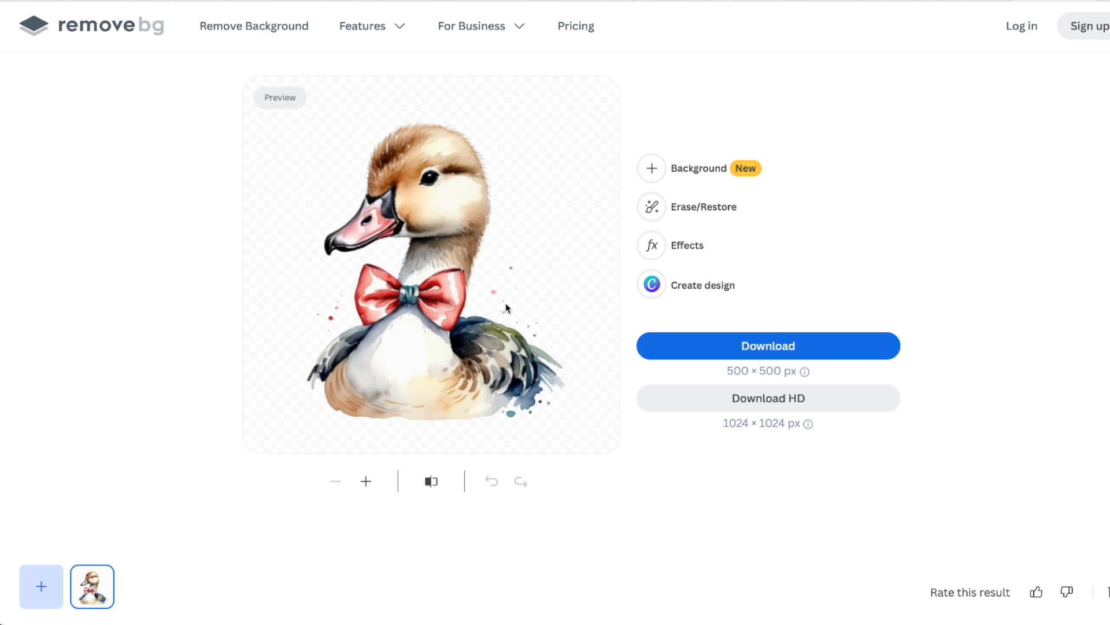
left_click(689, 210)
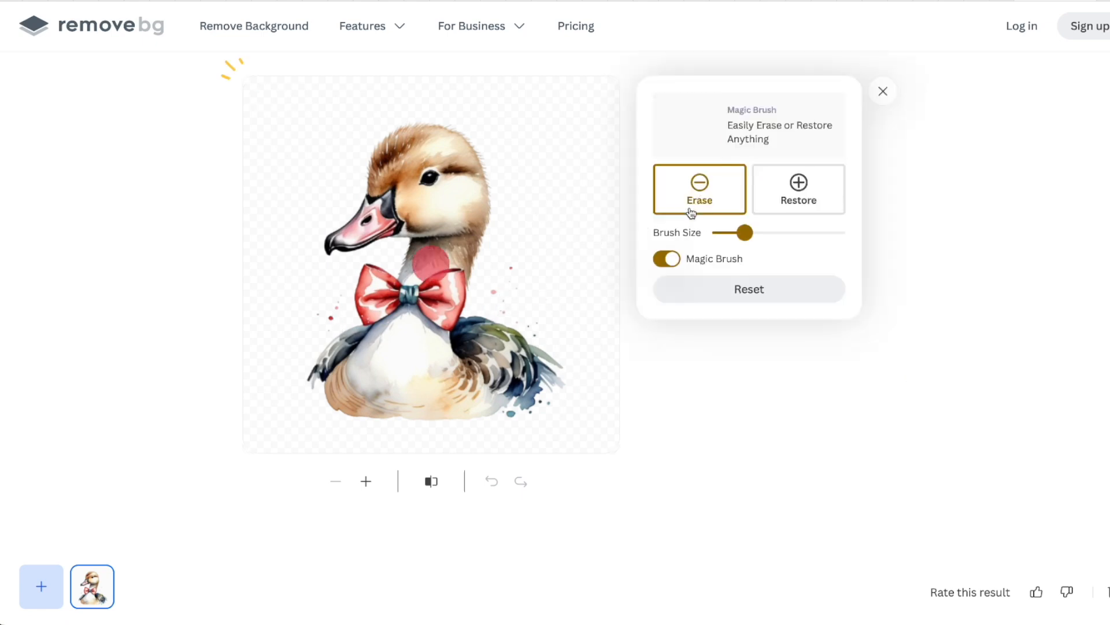
mouse_move(514, 277)
left_mouse_down()
mouse_move(492, 302)
mouse_move(504, 295)
mouse_move(552, 334)
left_mouse_up()
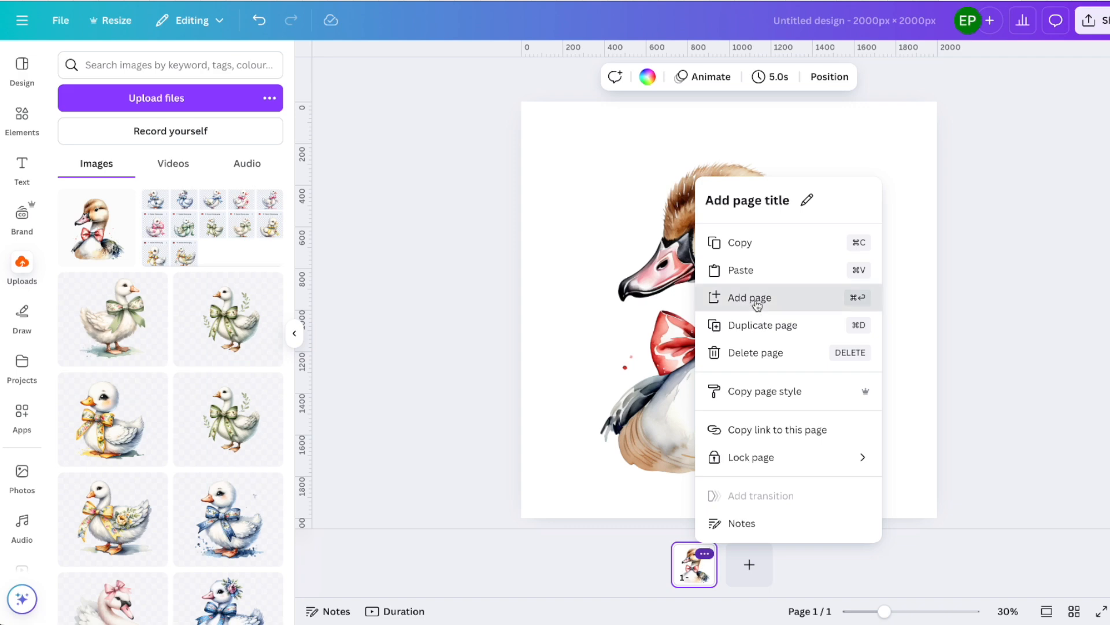
Add a second page in Canva, place the background-removed goose on it, and enlarge it to about 1,857 × 1,857 px
left_click(750, 297)
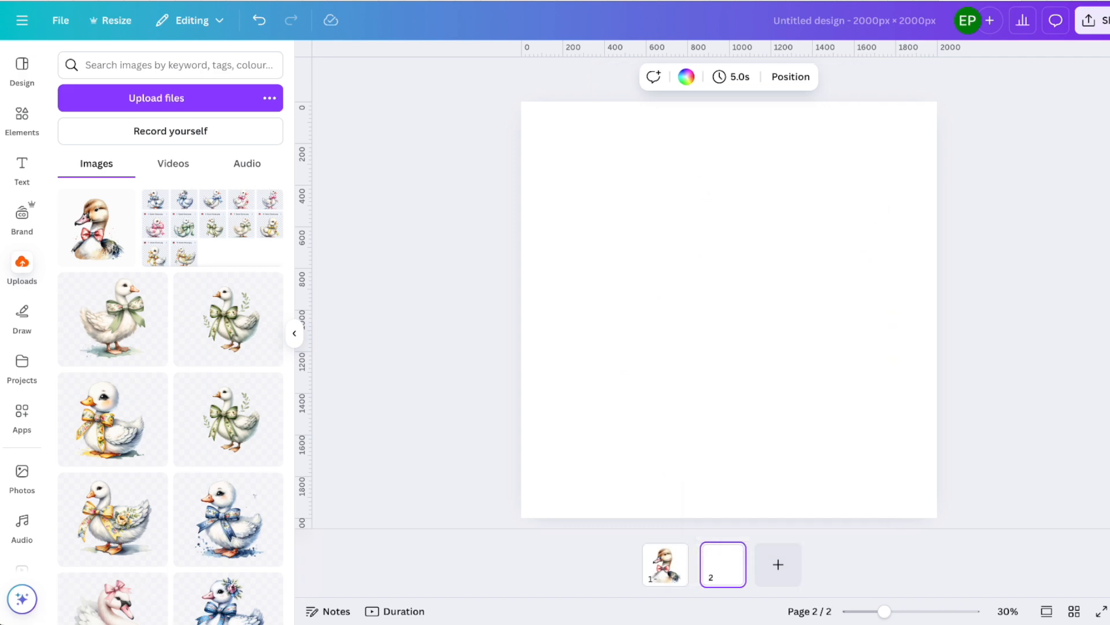
left_click_drag(687, 104, 99, 267)
left_click(143, 243)
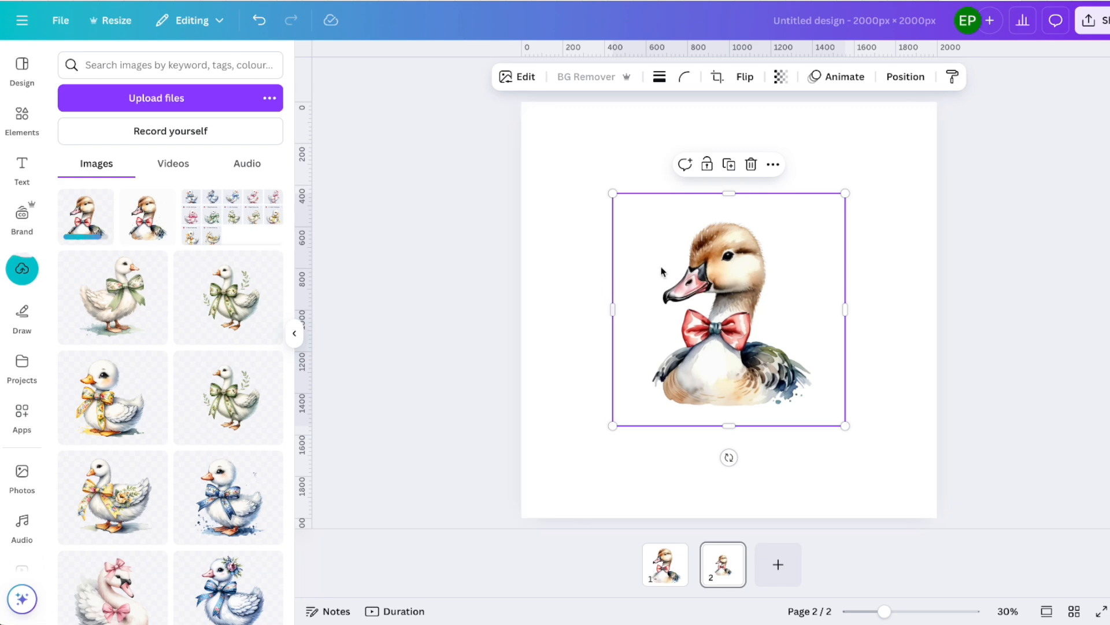
left_click_drag(612, 194, 538, 119)
left_click_drag(845, 425, 920, 509)
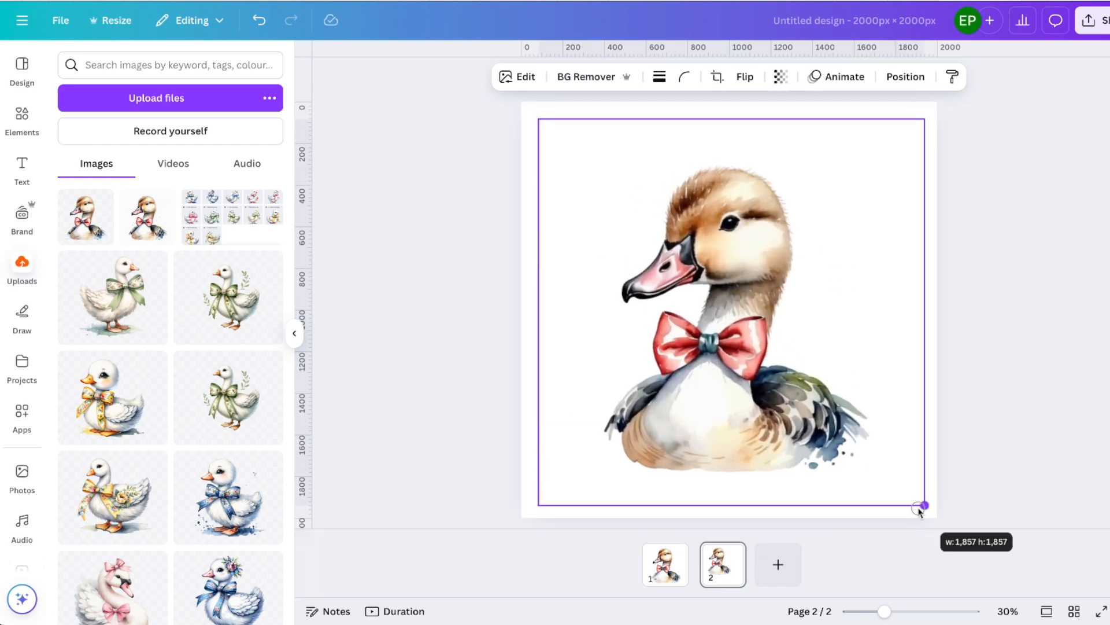
Set the second page's background to dark burgundy from the brand colour palette
left_click(523, 205)
left_click(630, 77)
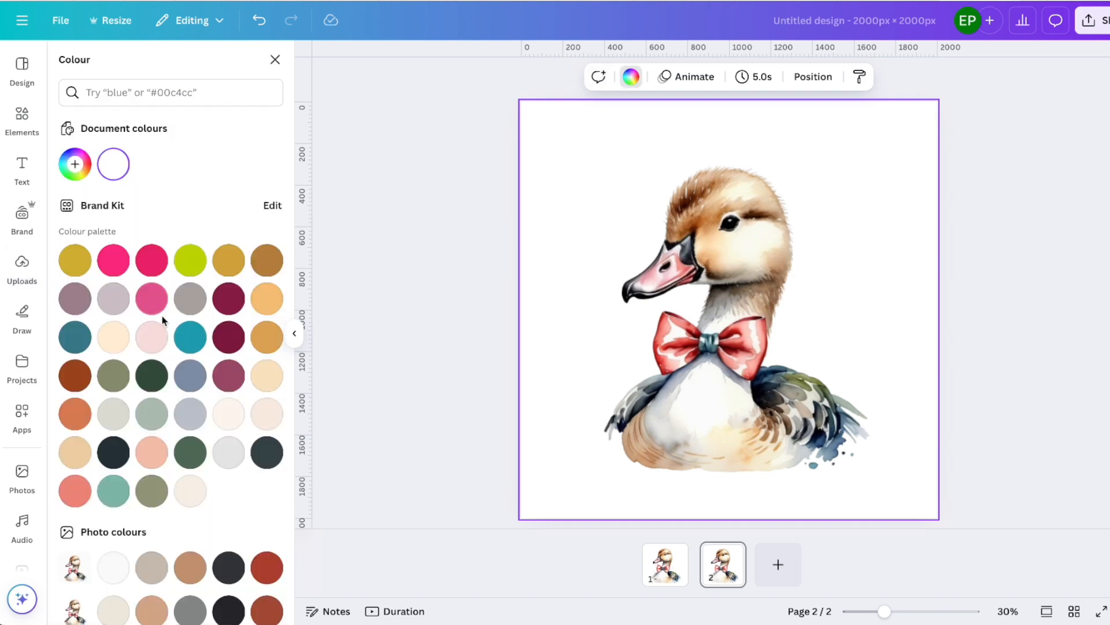
left_click(228, 300)
Brush over the stray paint specks below the goose's tail feathers with Magic Eraser to remove them
left_click(723, 239)
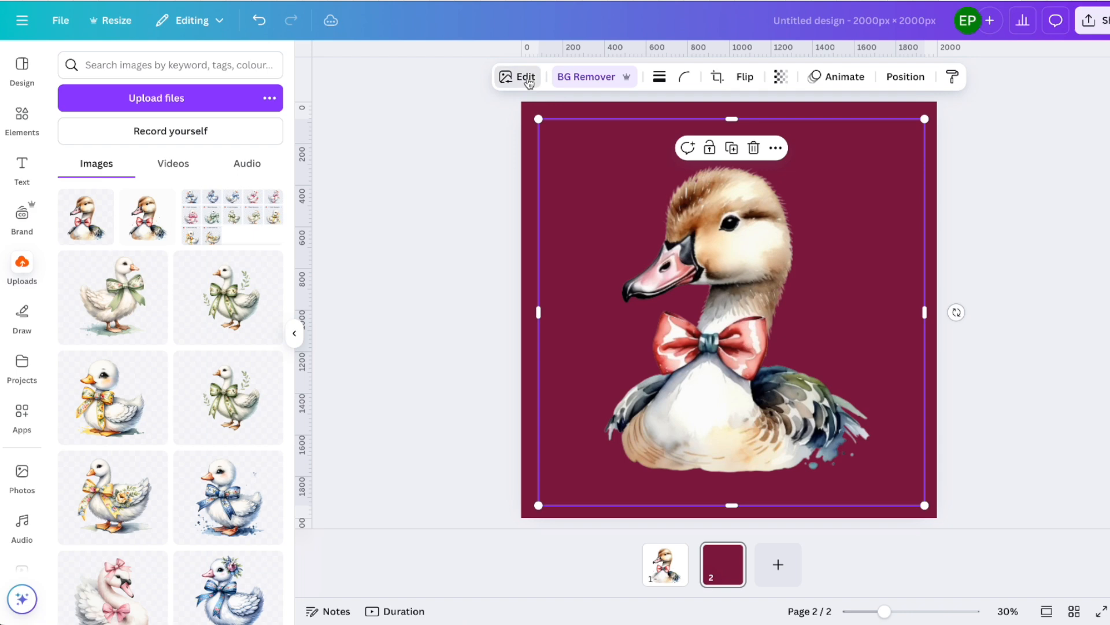
left_click(517, 76)
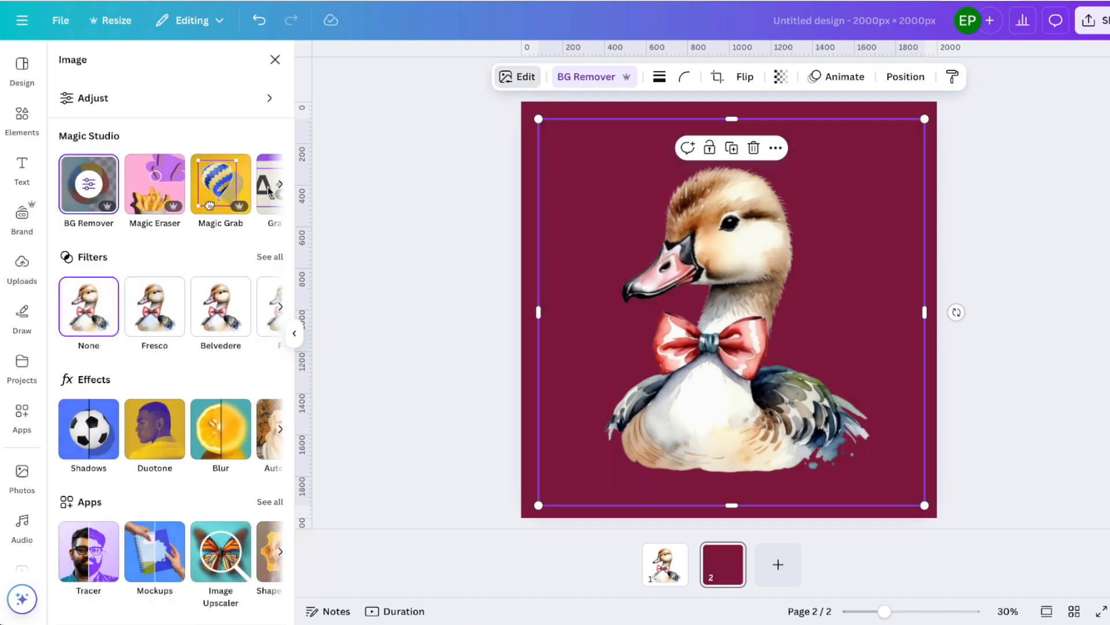
left_click(152, 194)
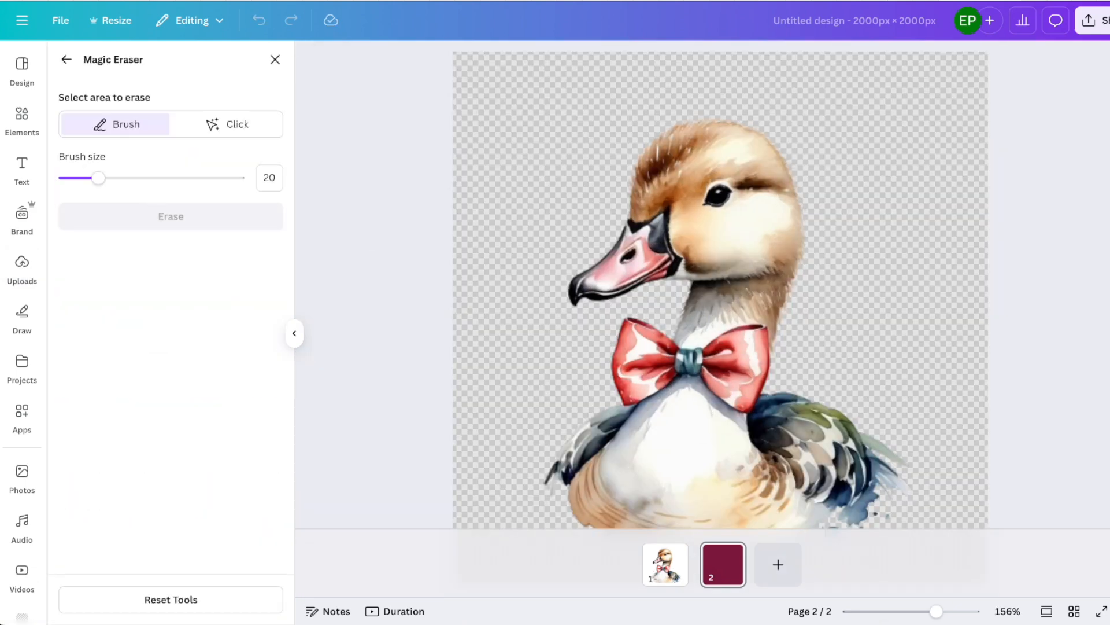
mouse_move(936, 611)
left_mouse_down()
mouse_move(910, 611)
mouse_move(920, 611)
left_mouse_up()
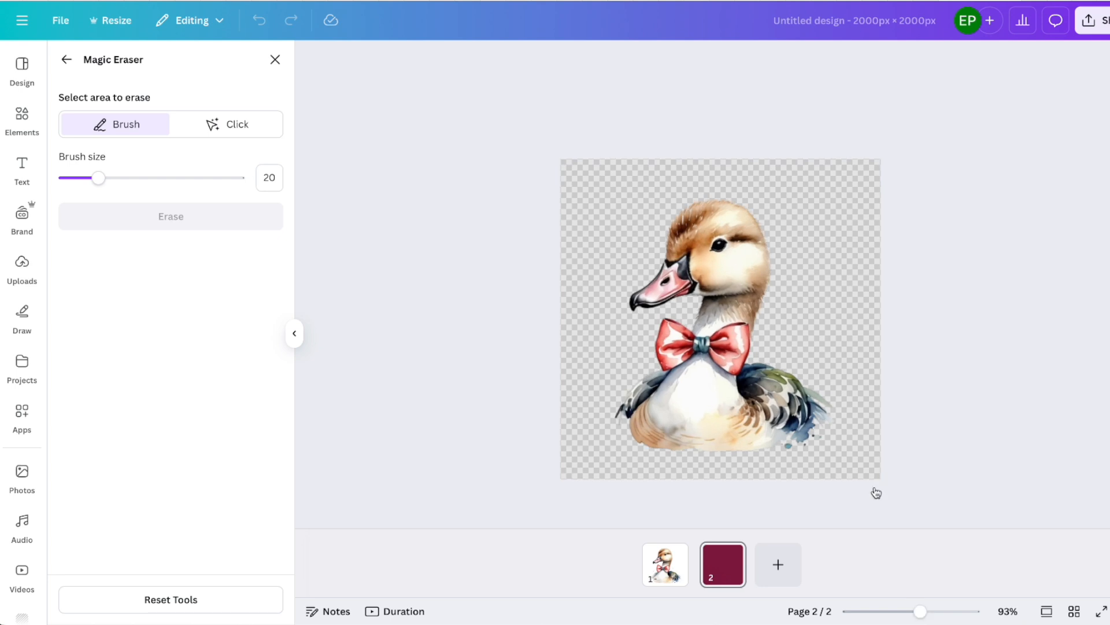
mouse_move(784, 450)
left_mouse_down()
mouse_move(808, 452)
mouse_move(819, 436)
left_mouse_up()
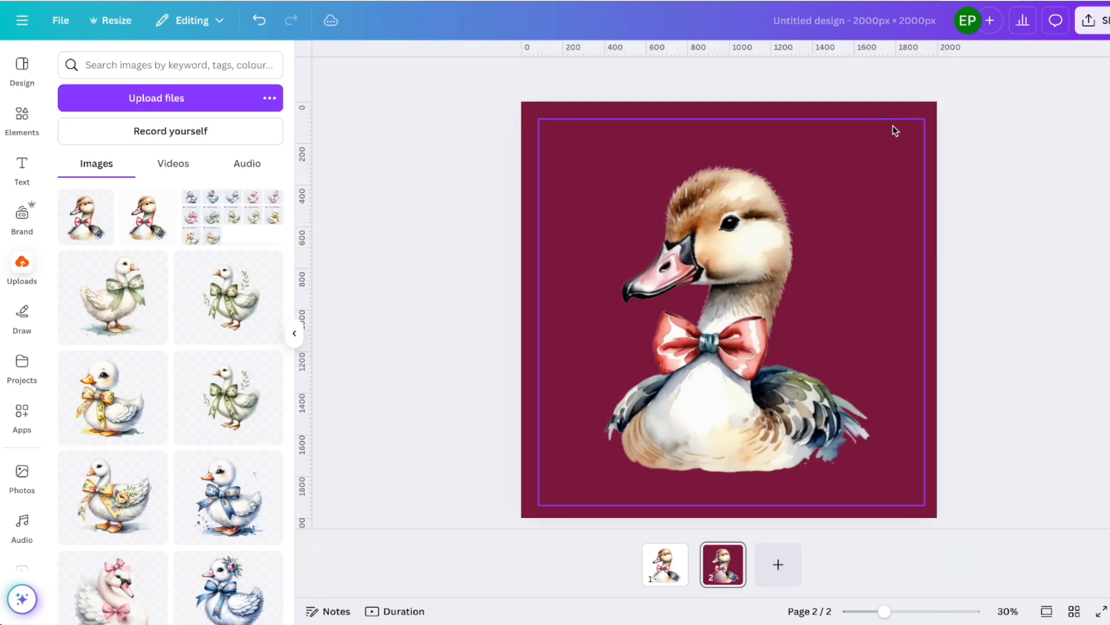
Remove the burgundy background colour from the second page
left_click(910, 116)
left_click(911, 111)
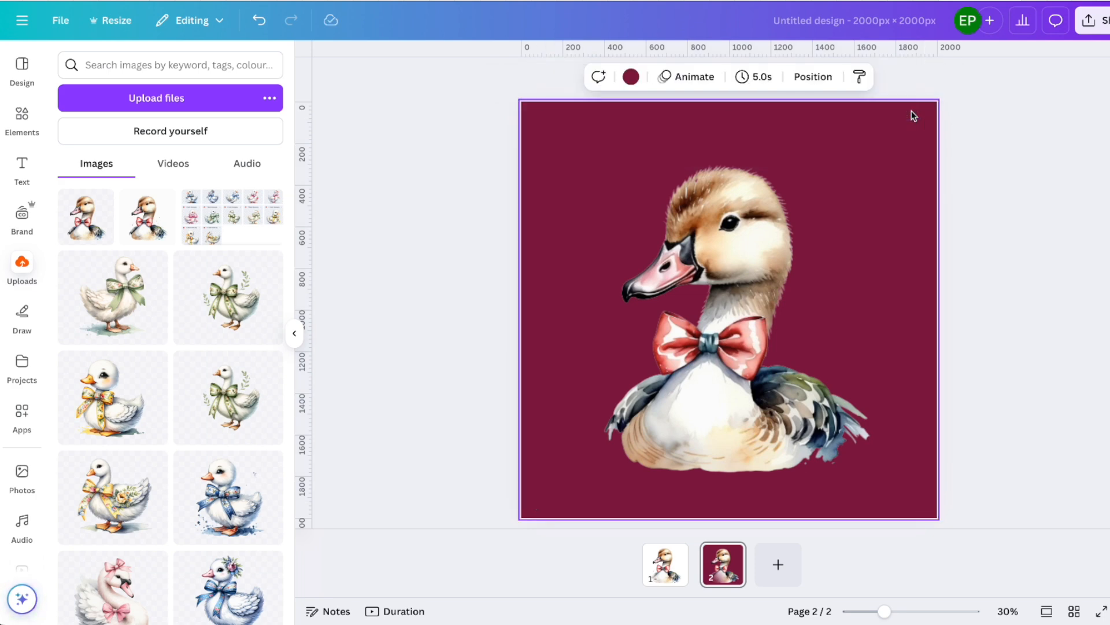
key("Delete")
Download only page 2 of the design as a PNG
left_click(1096, 21)
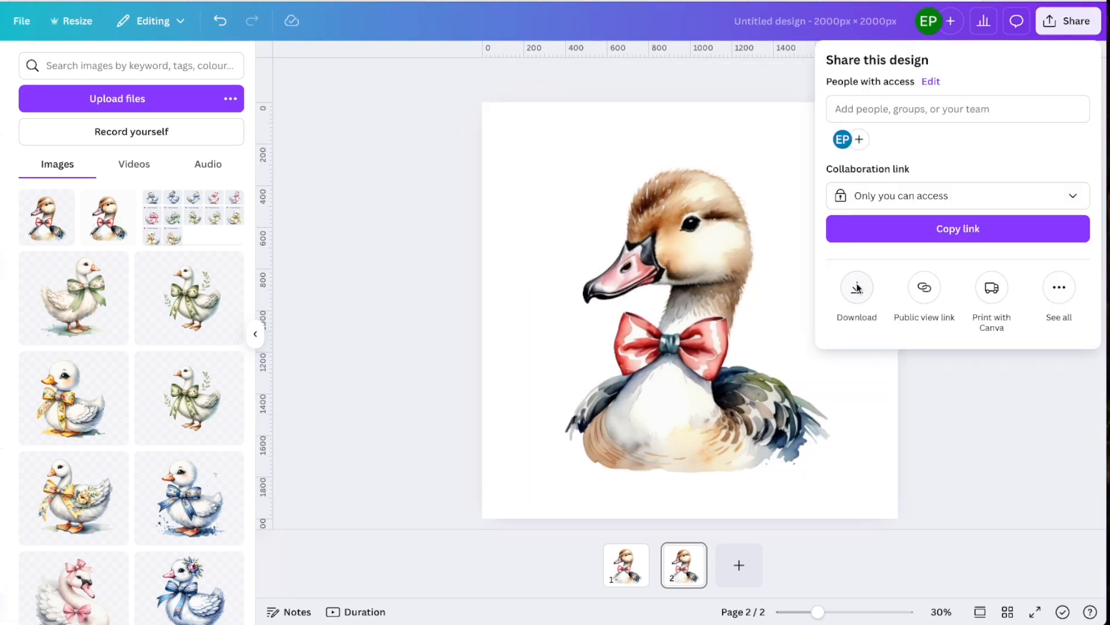
left_click(897, 288)
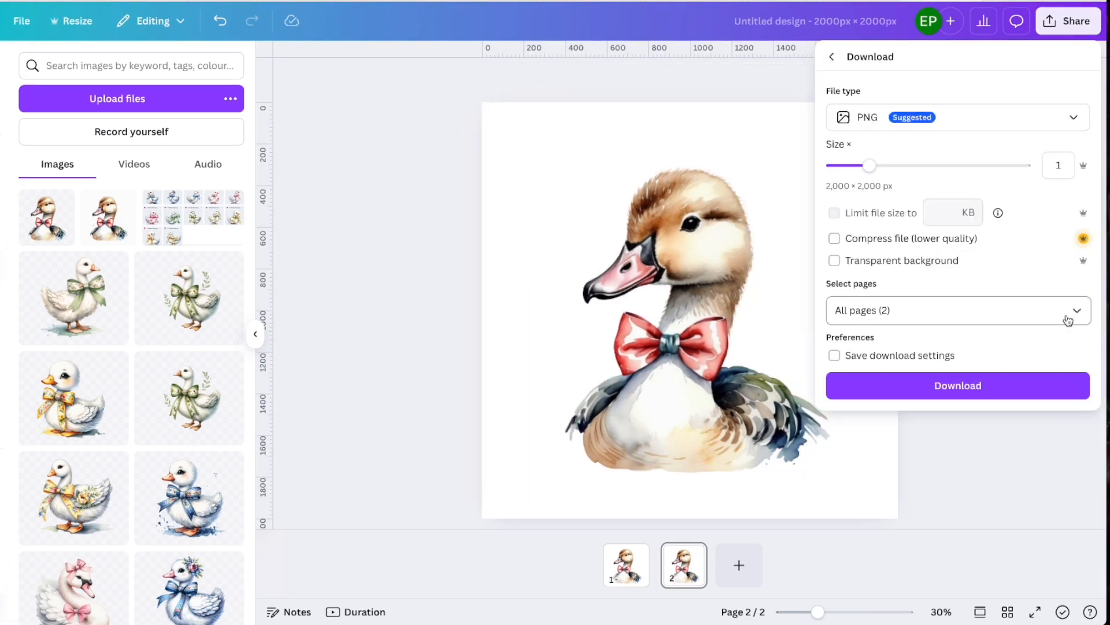
left_click(1067, 317)
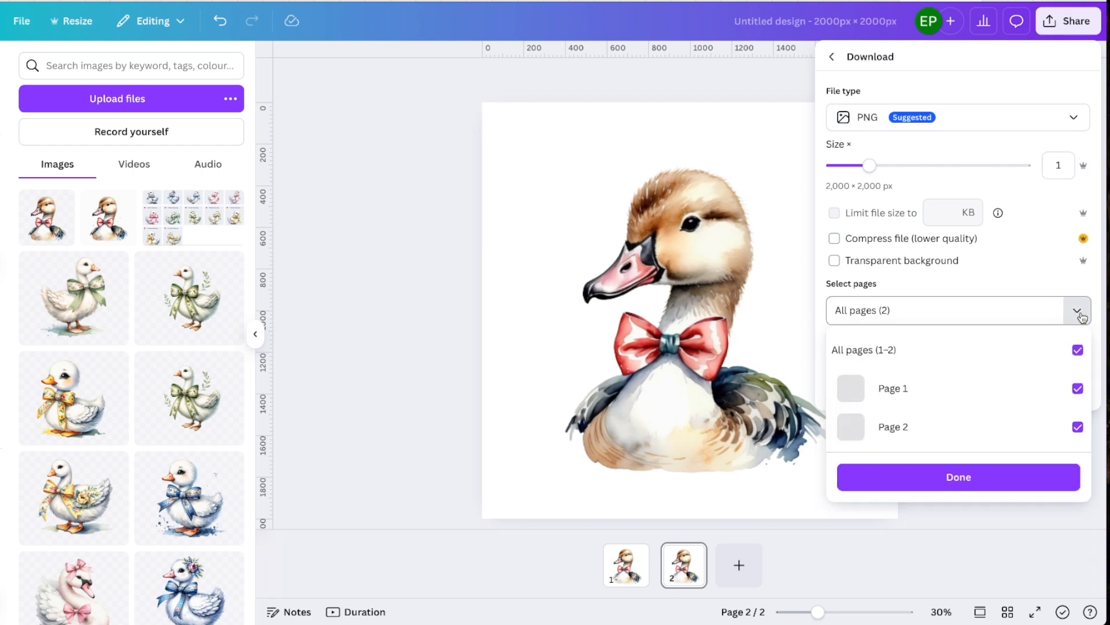
left_click(1079, 350)
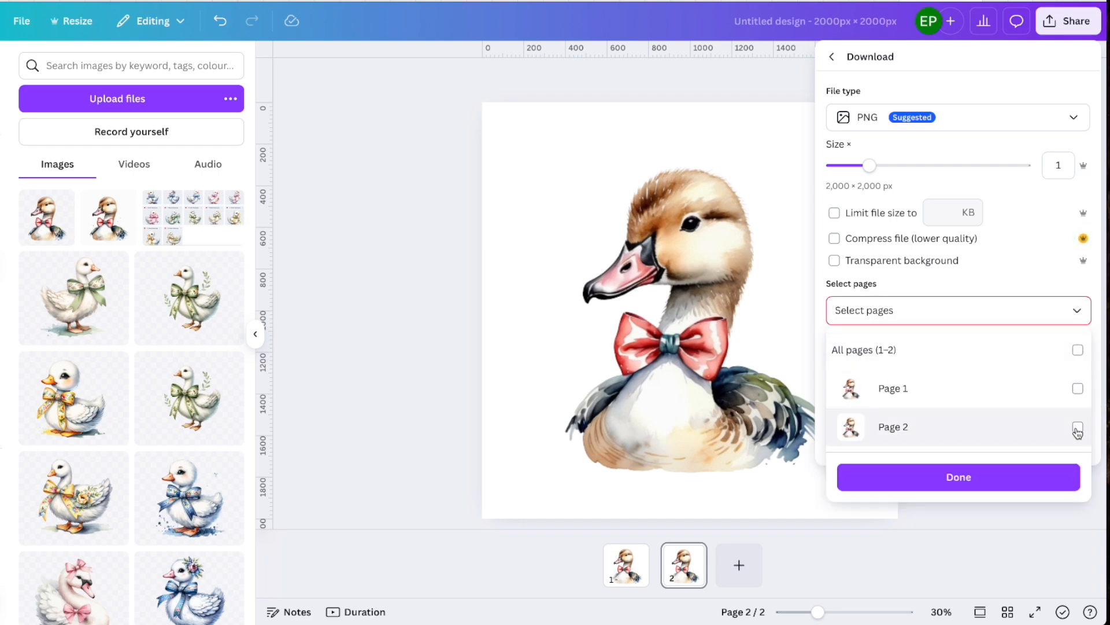
left_click(1078, 429)
left_click(983, 477)
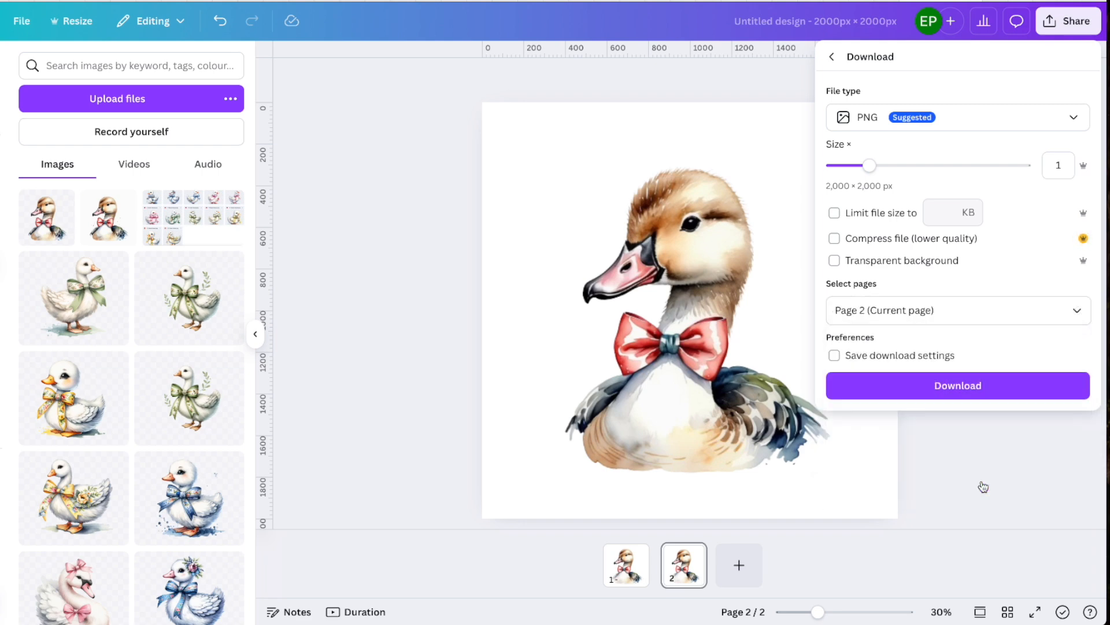
left_click(978, 387)
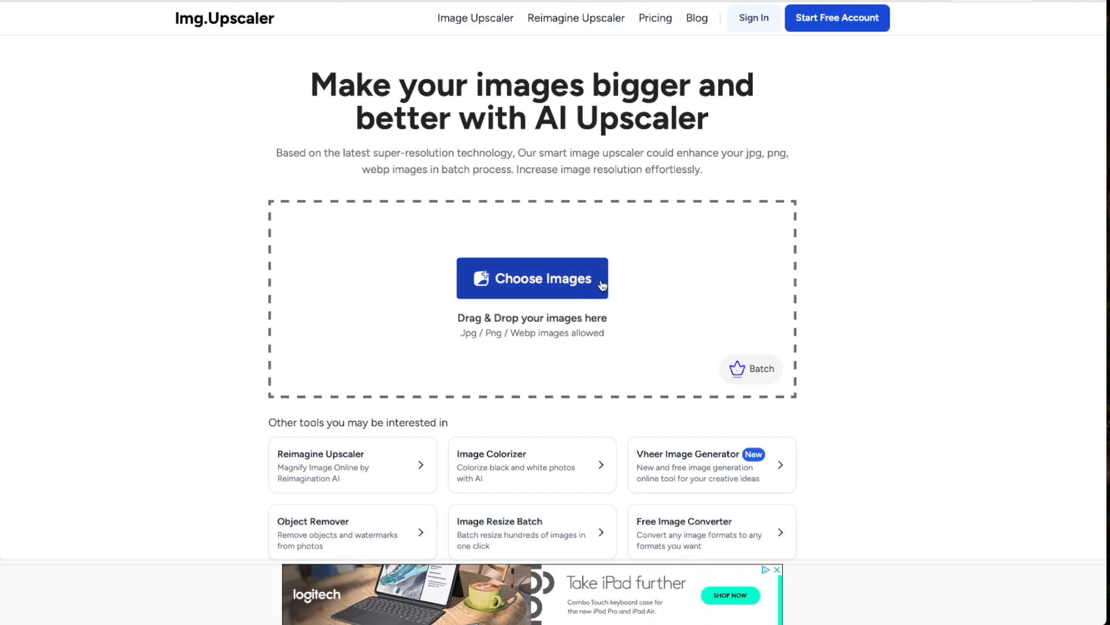
Upload Untitled design-32.png from Downloads to Img.Upscaler
left_click(577, 281)
left_click(376, 234)
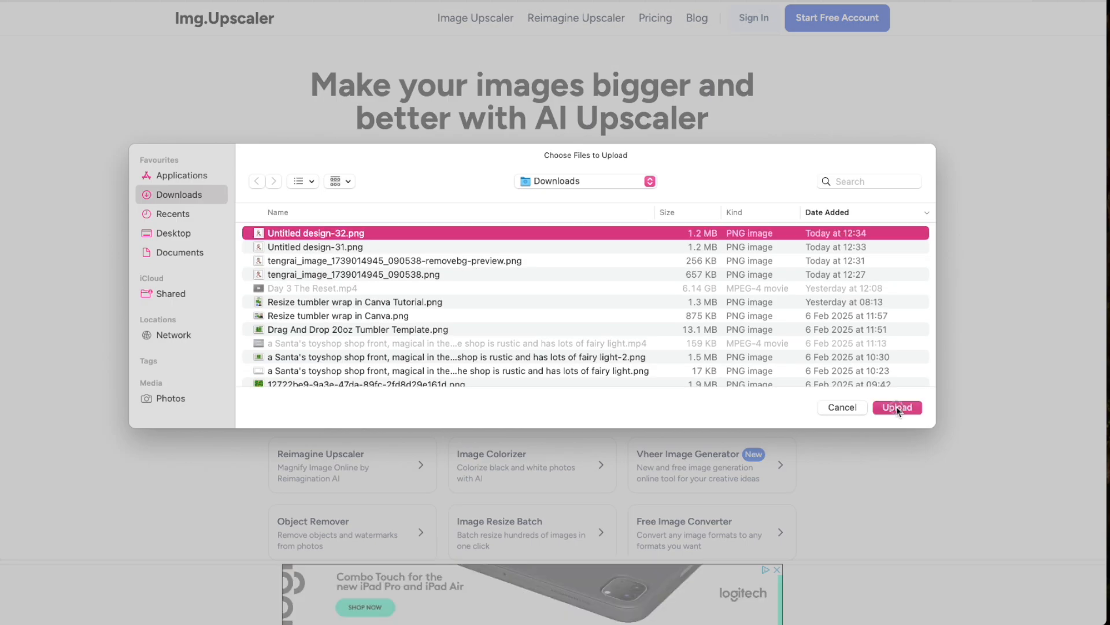
left_click(896, 407)
Upscale the uploaded goose image at a 400% ratio and download the enlarged file
scroll(896, 412, "down", 1)
left_click(360, 420)
left_click(710, 419)
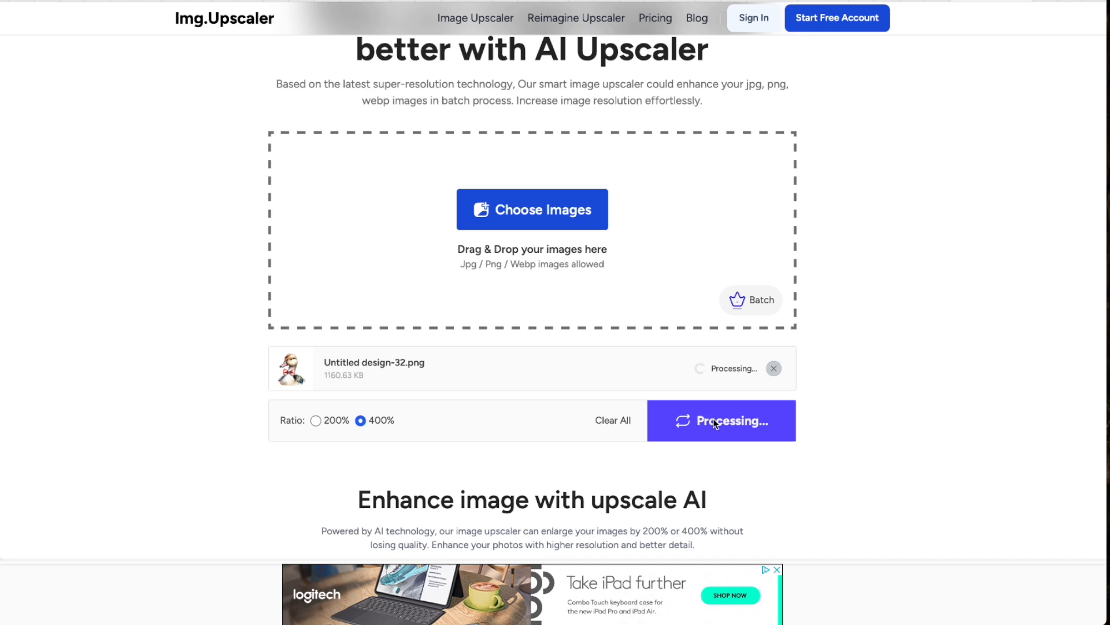
scroll(713, 418, "down", 1)
left_click(685, 295)
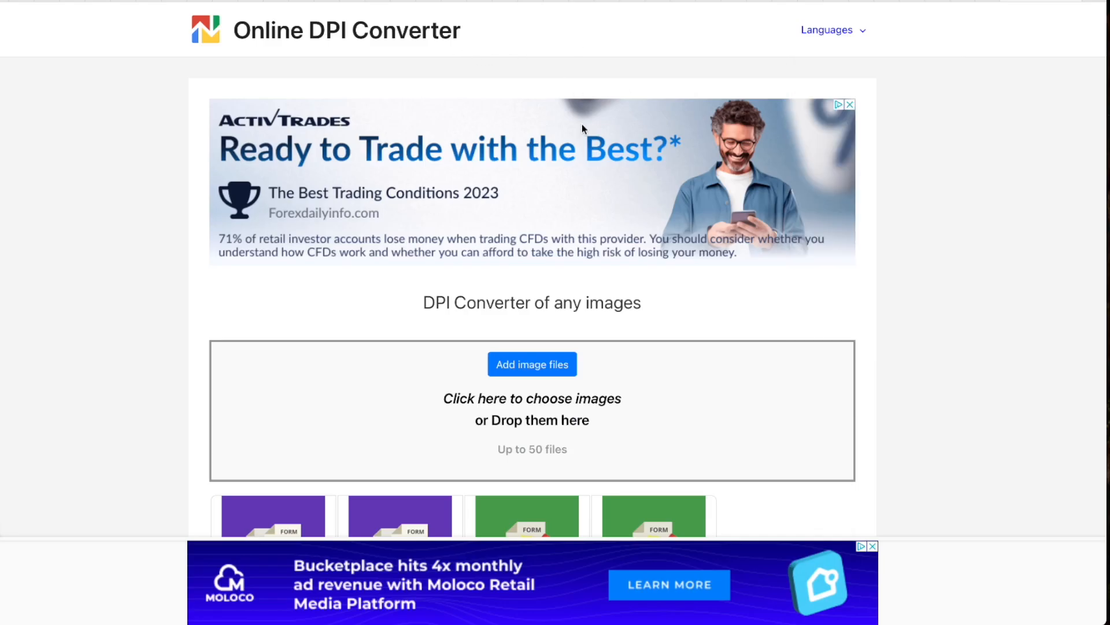
Upload Untitled design-32-2.png to Online DPI Converter, use the 300 DPI setting, and download the converted file
left_click(549, 365)
left_click(360, 233)
left_click(897, 407)
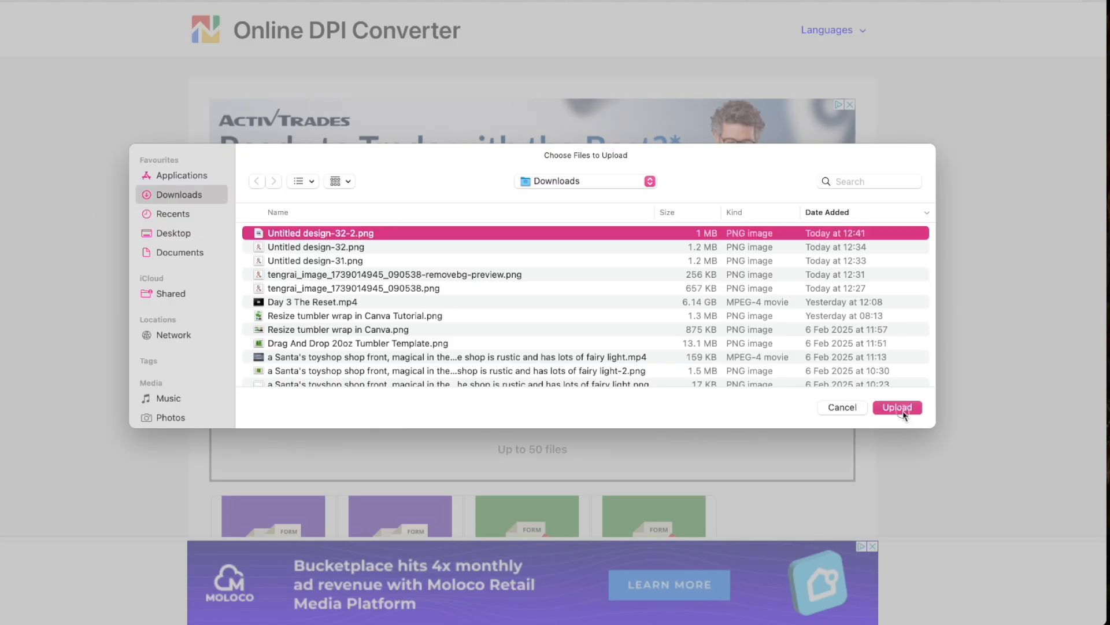
scroll(856, 407, "down", 10)
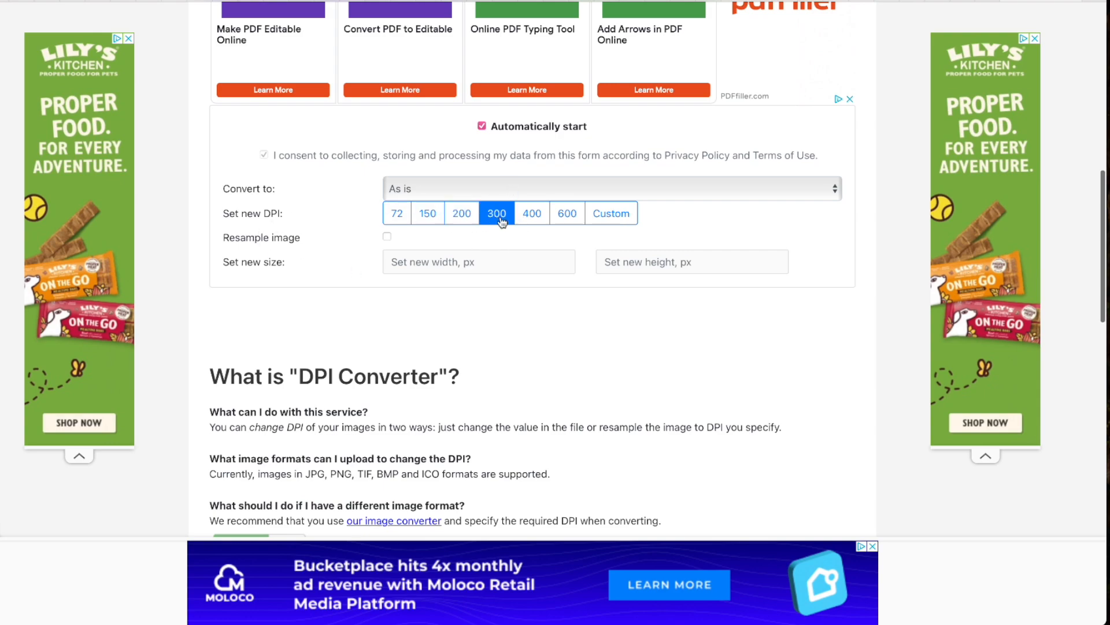
scroll(646, 329, "down", 2)
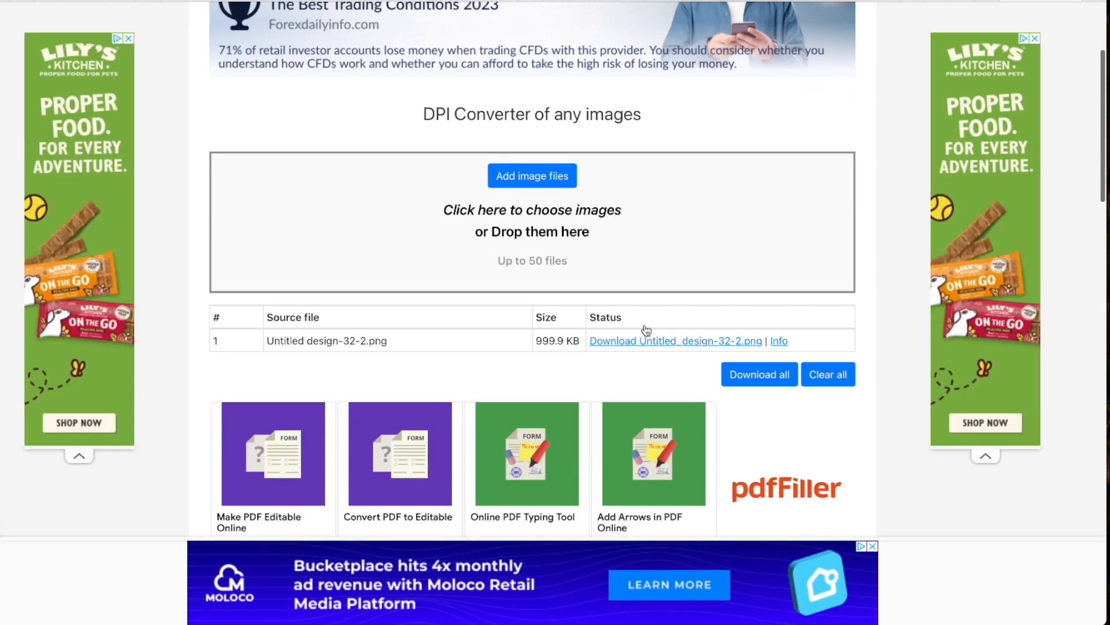
left_click(747, 374)
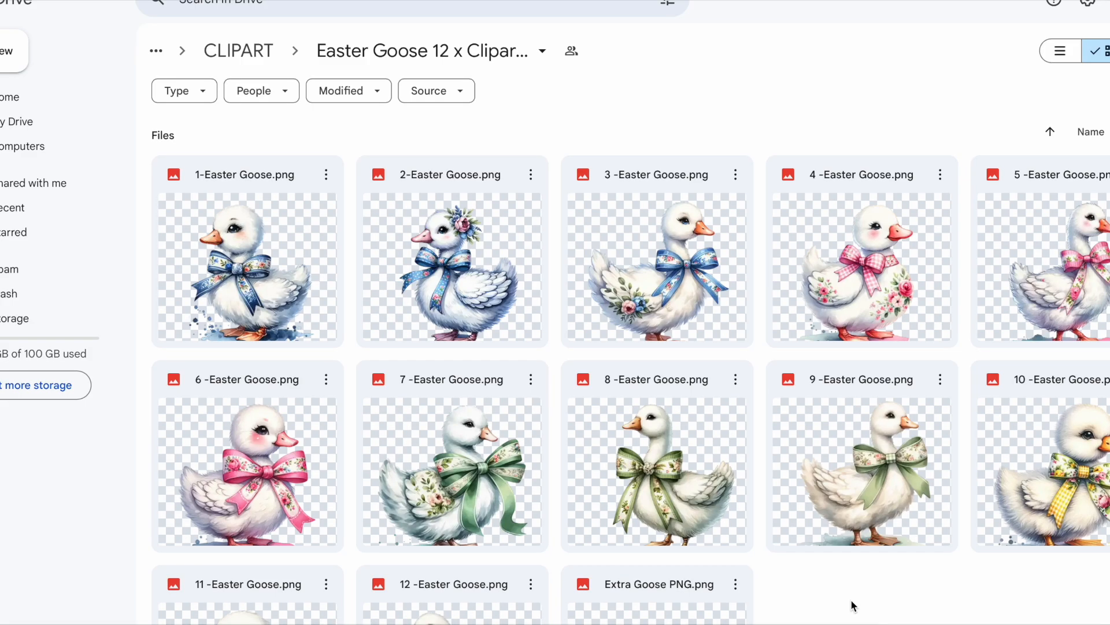
Look through the PNG files in the Easter Goose clipart folder in Google Drive
scroll(853, 605, "down", 2)
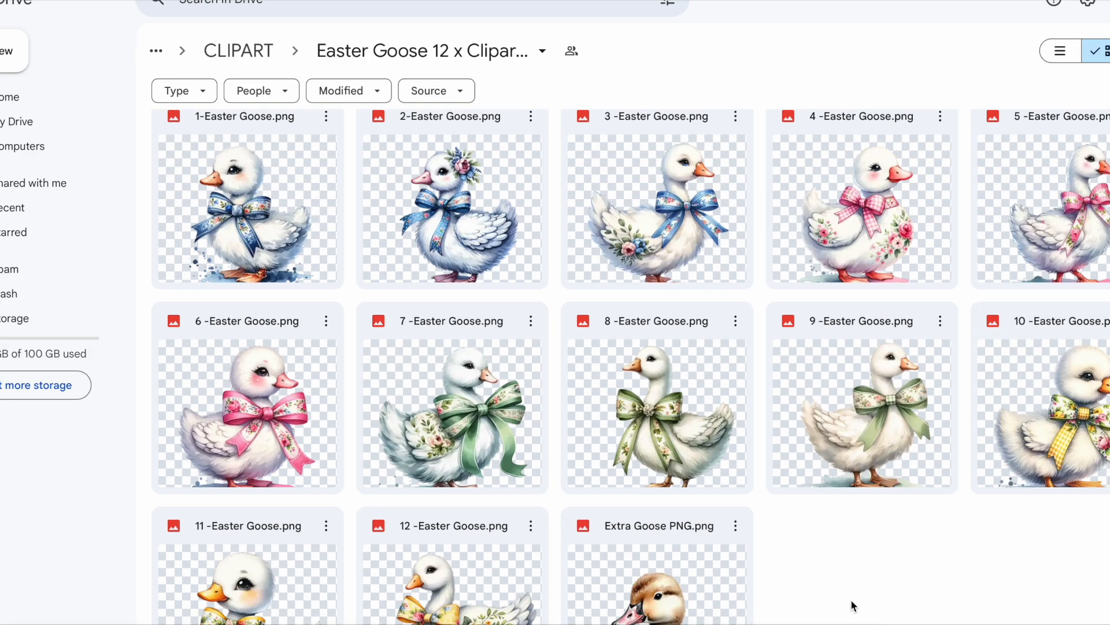